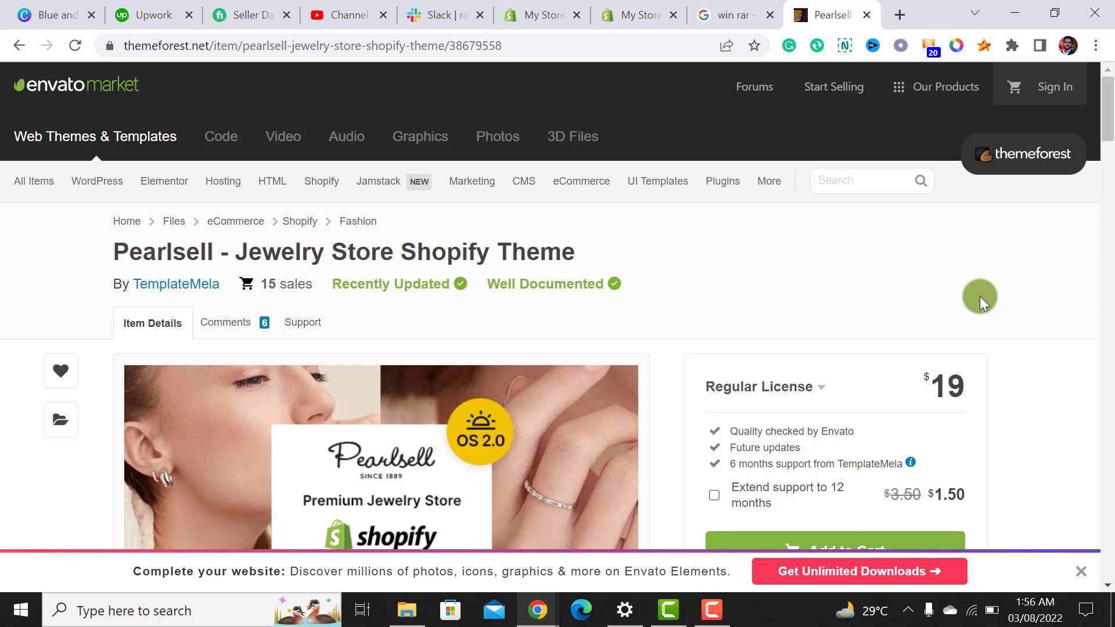
scroll(979, 296, down, 1)
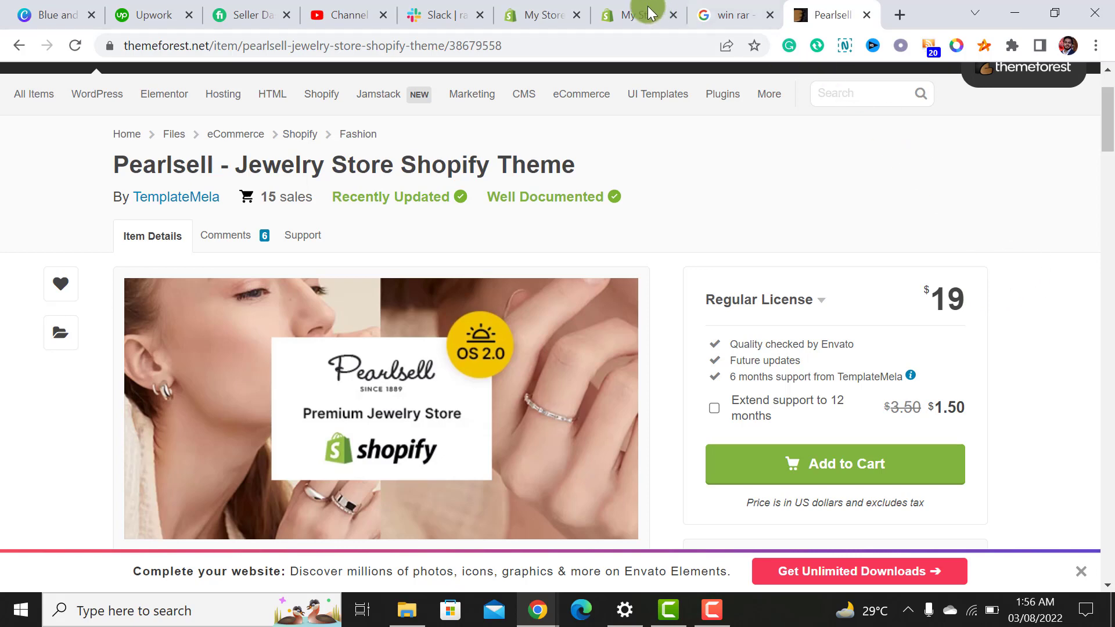
Check the Themes admin (Dawn current), then return to the Pearlsell ThemeForest page
click(540, 15)
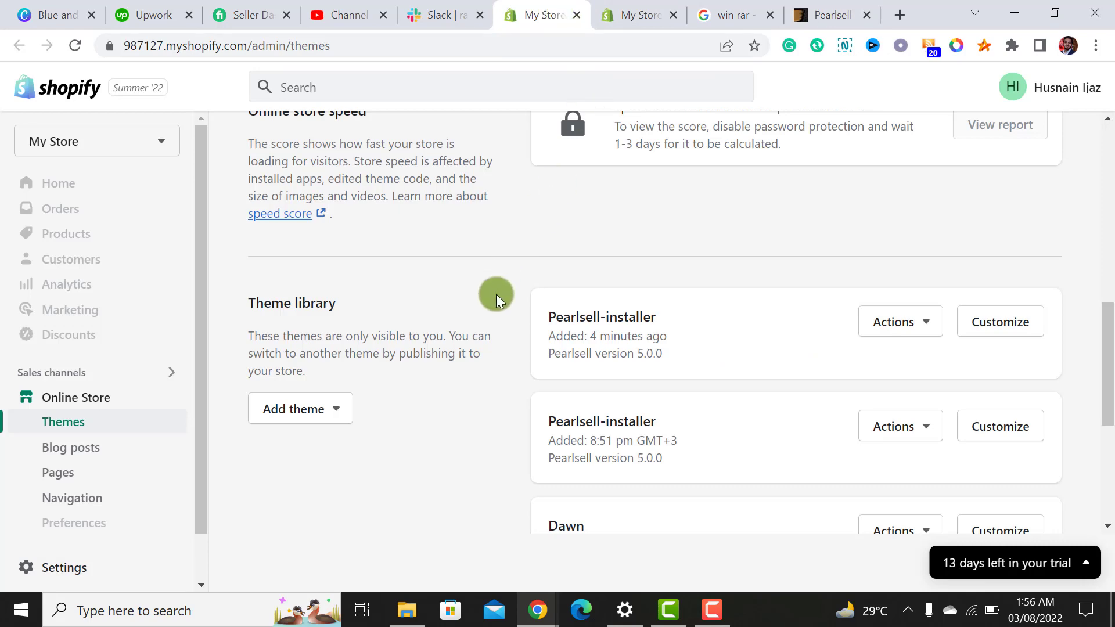
scroll(488, 340, up, 2)
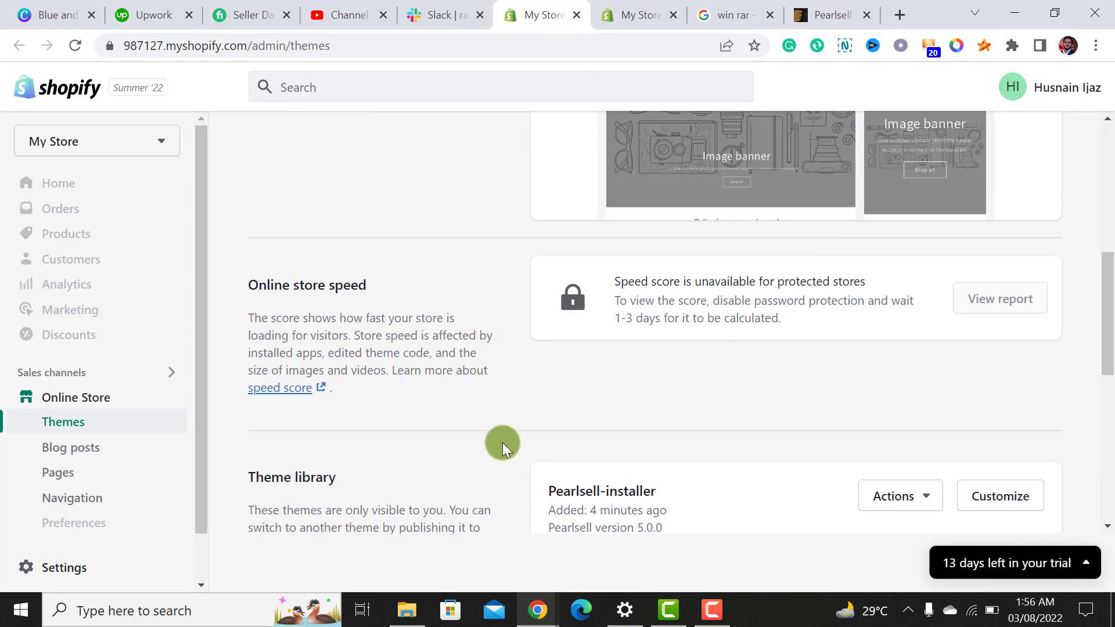
scroll(503, 442, up, 1)
scroll(502, 443, up, 1)
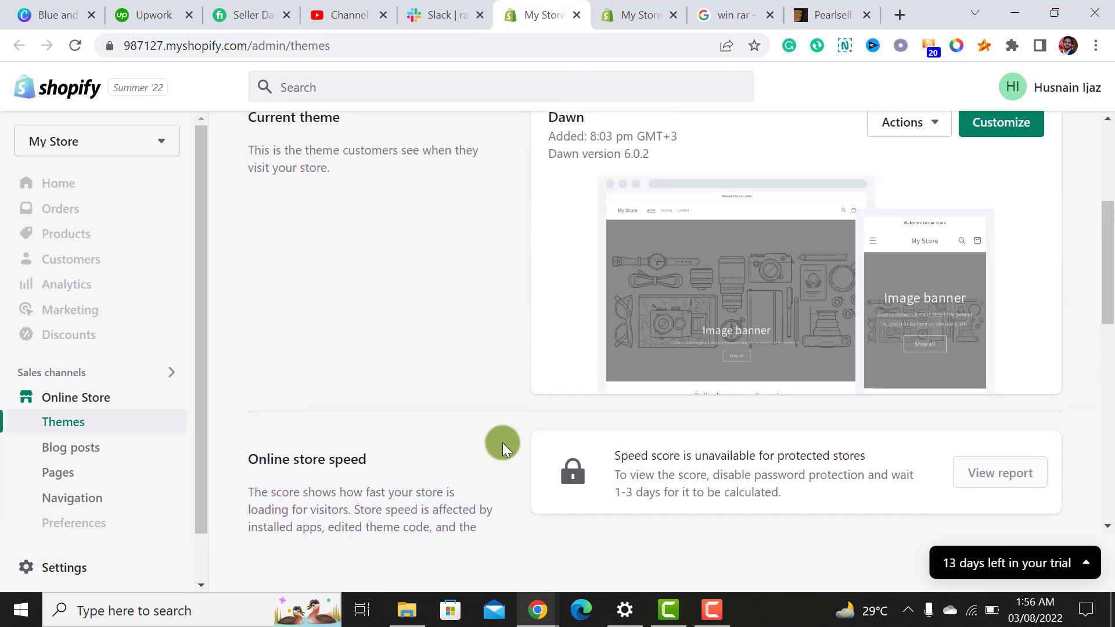
scroll(503, 442, up, 1)
scroll(502, 443, up, 1)
scroll(502, 443, down, 3)
scroll(503, 442, down, 2)
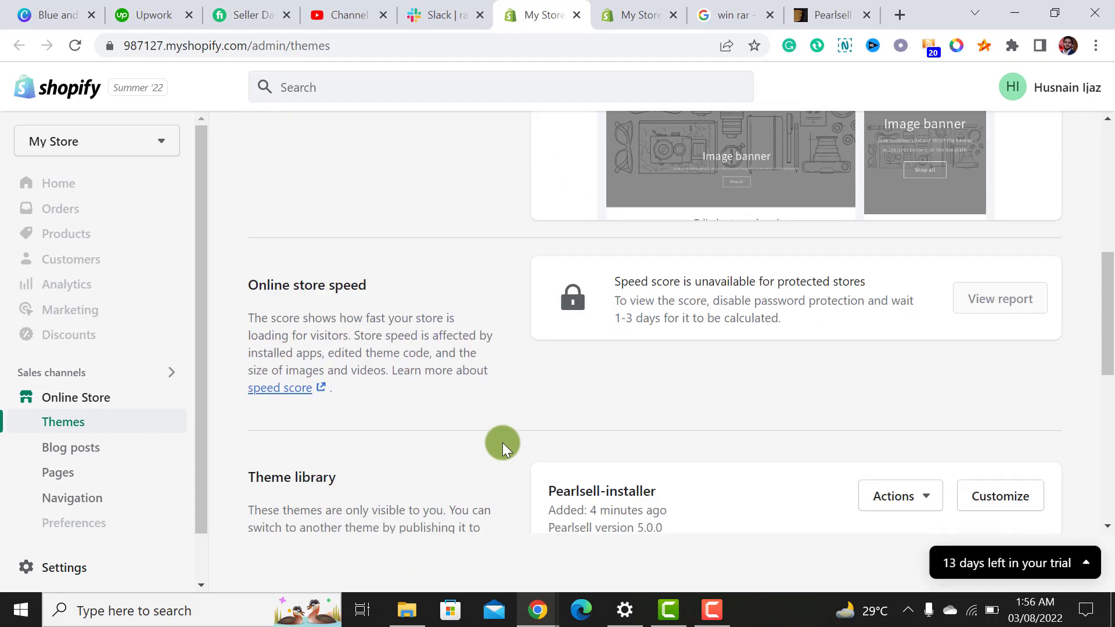
click(732, 15)
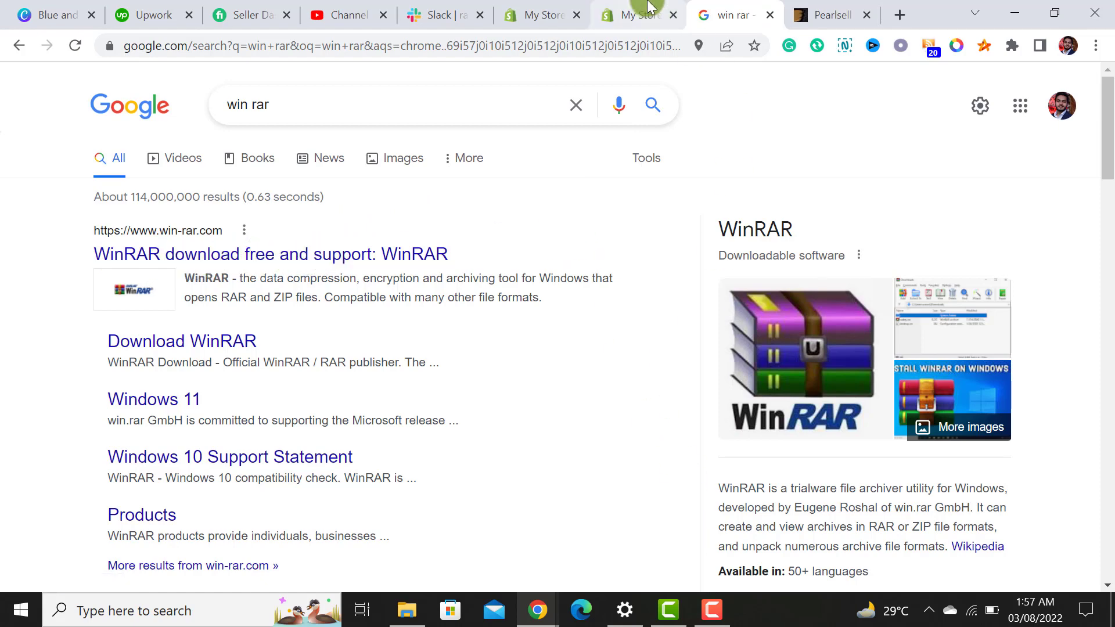
click(634, 12)
click(828, 16)
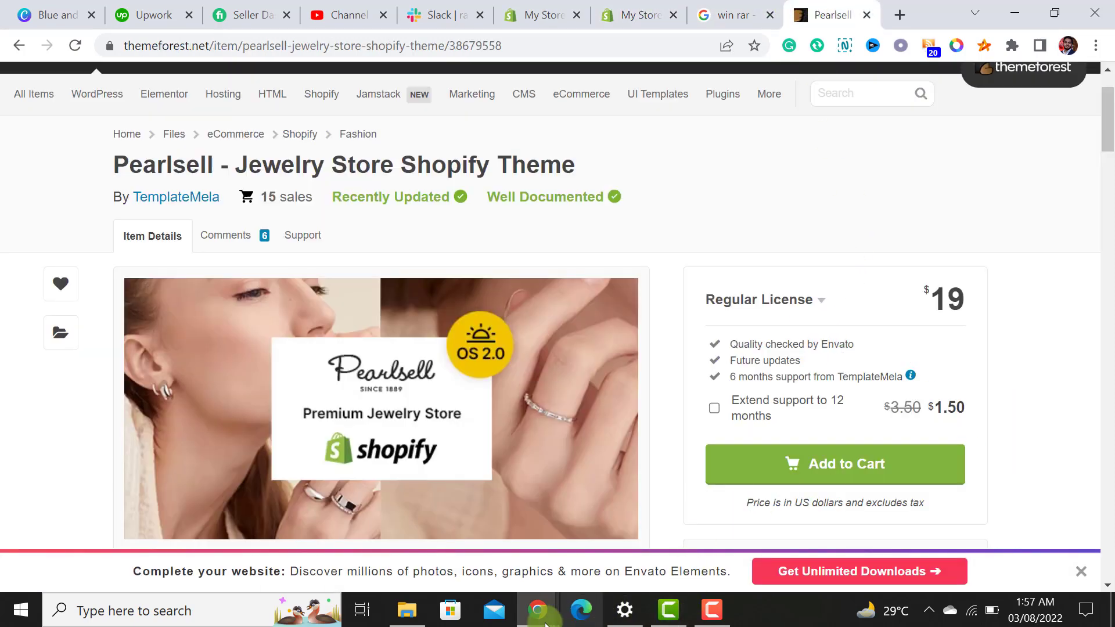
Extract the themeforest Pearlsell archive in Downloads to a themeforest-…-pearlsell-jewelry-store-shopify-theme folder
click(449, 611)
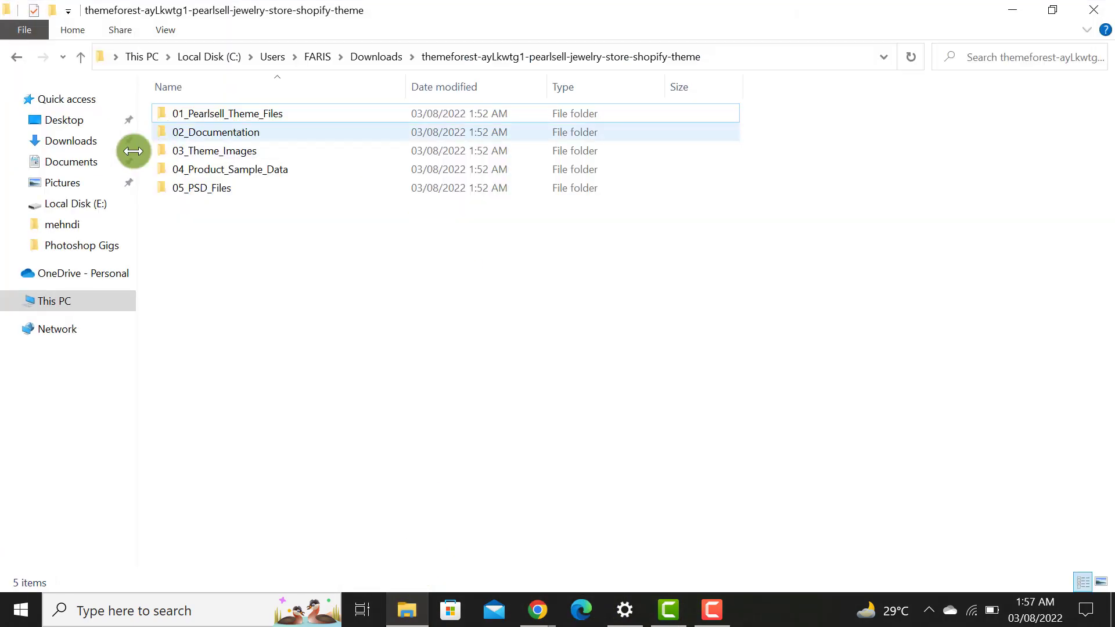
click(375, 57)
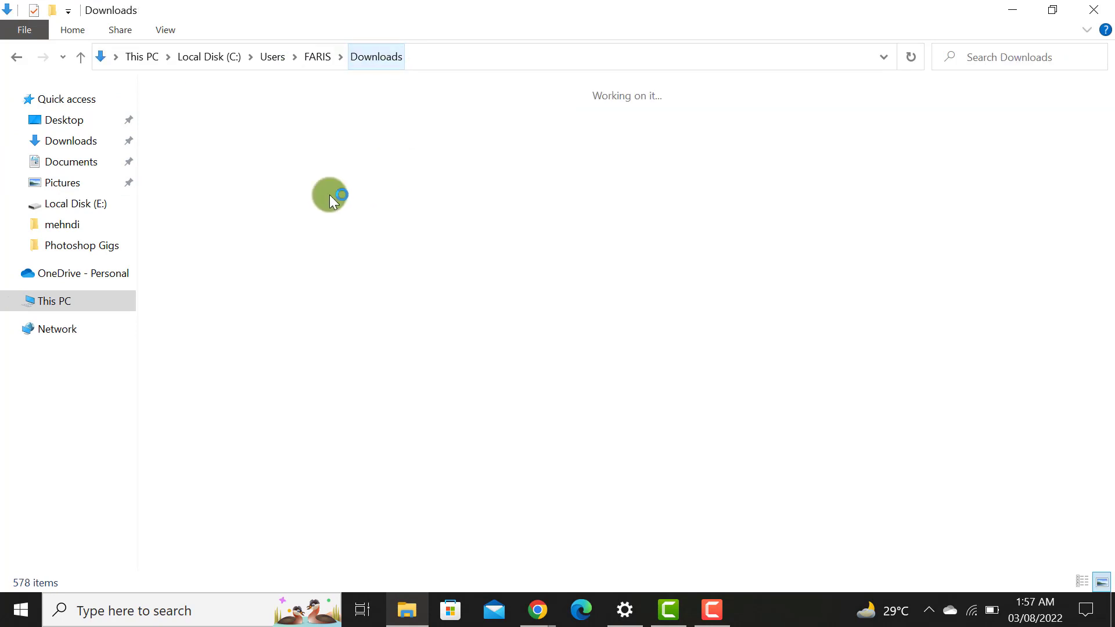
click(205, 177)
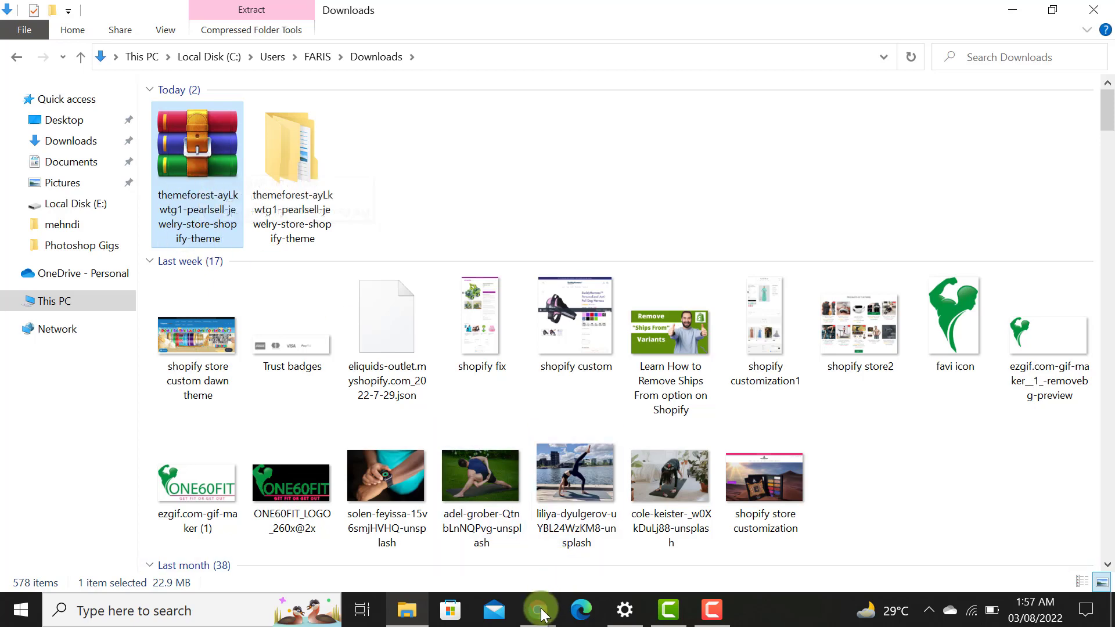
right_click(180, 184)
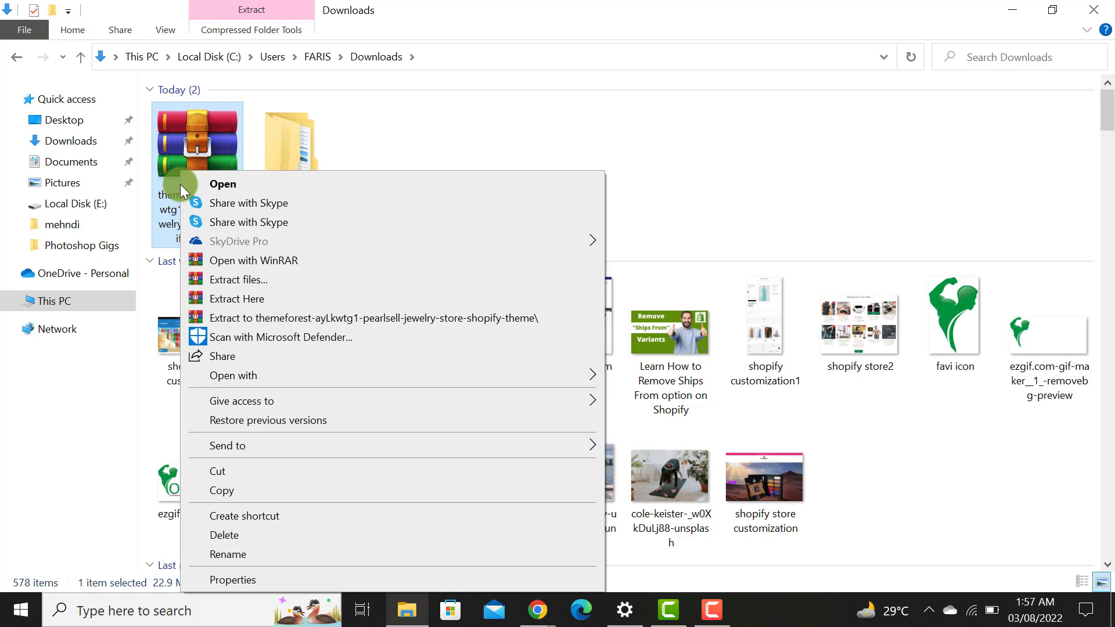
click(199, 152)
right_click(199, 151)
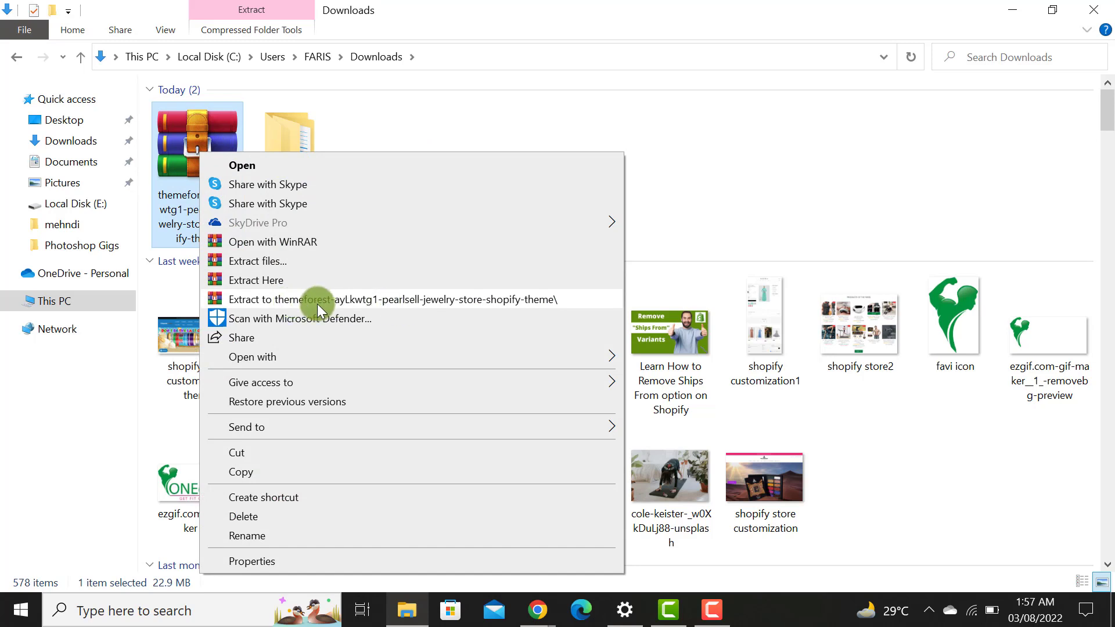
click(360, 301)
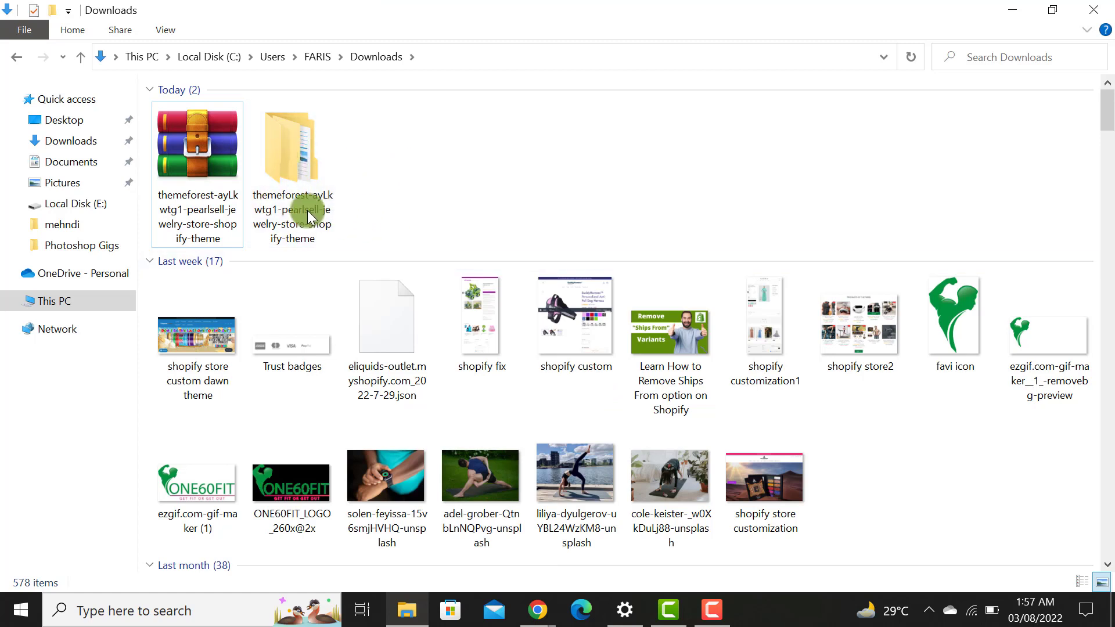
Find the pearlsell-installer zip inside the extracted folder's 01_Pearlsell_Theme_Files
click(293, 212)
double_click(294, 212)
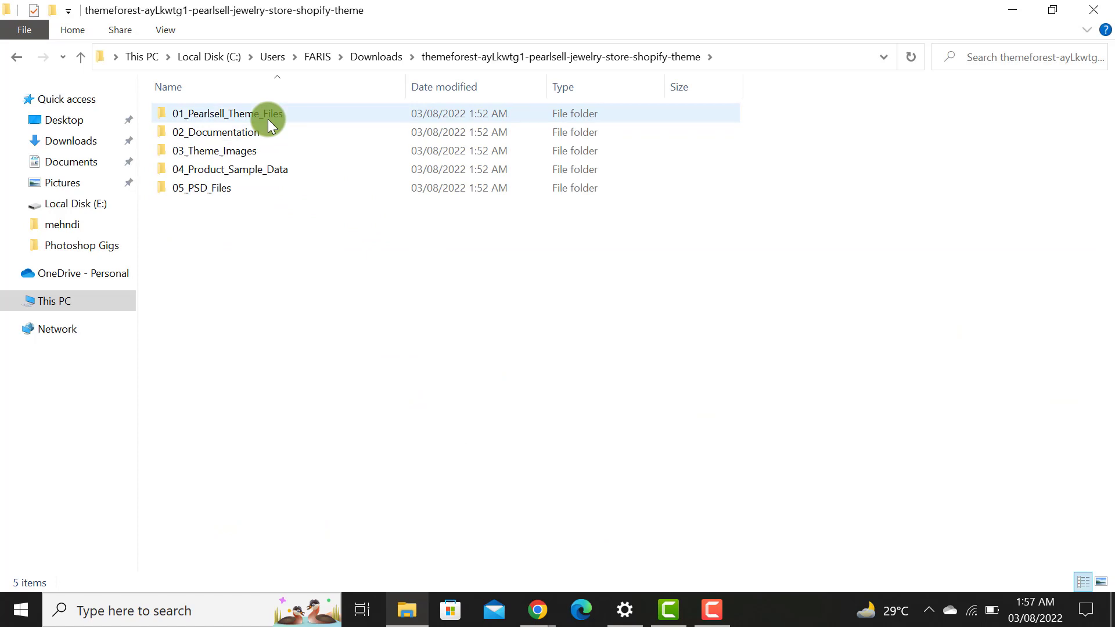
double_click(224, 120)
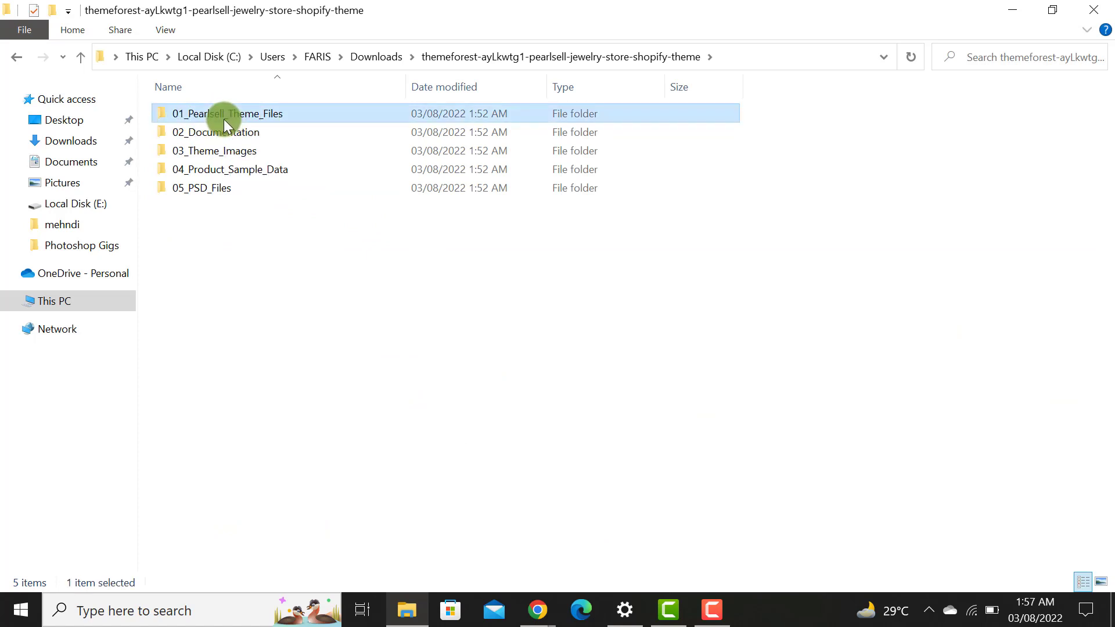
click(226, 114)
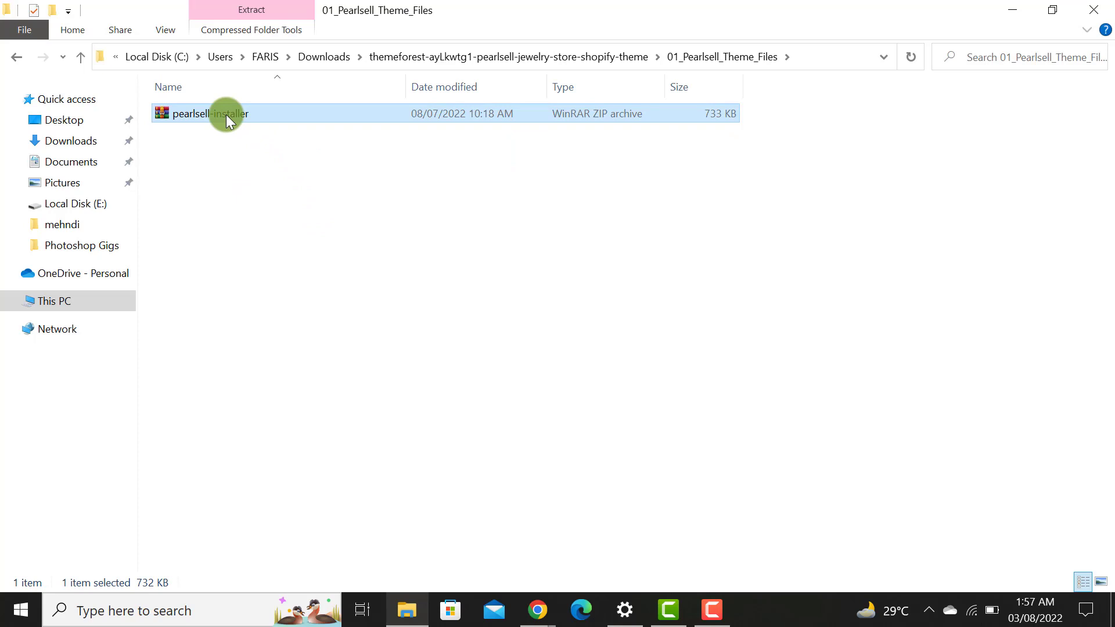
Return to the Shopify themes admin page in Chrome
click(537, 610)
click(444, 536)
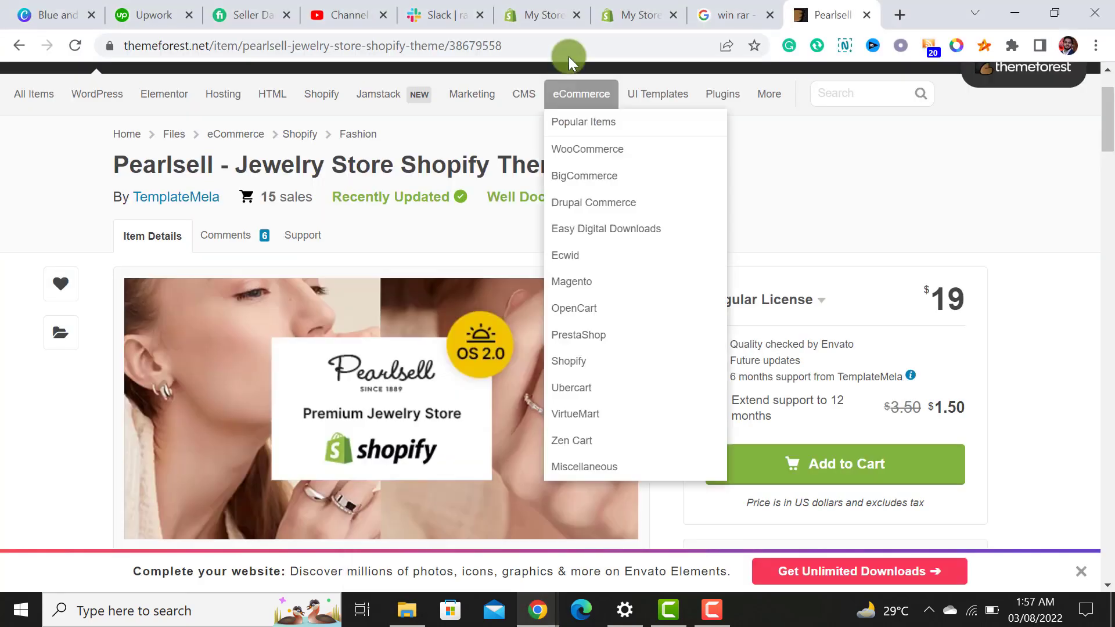
click(641, 15)
click(540, 15)
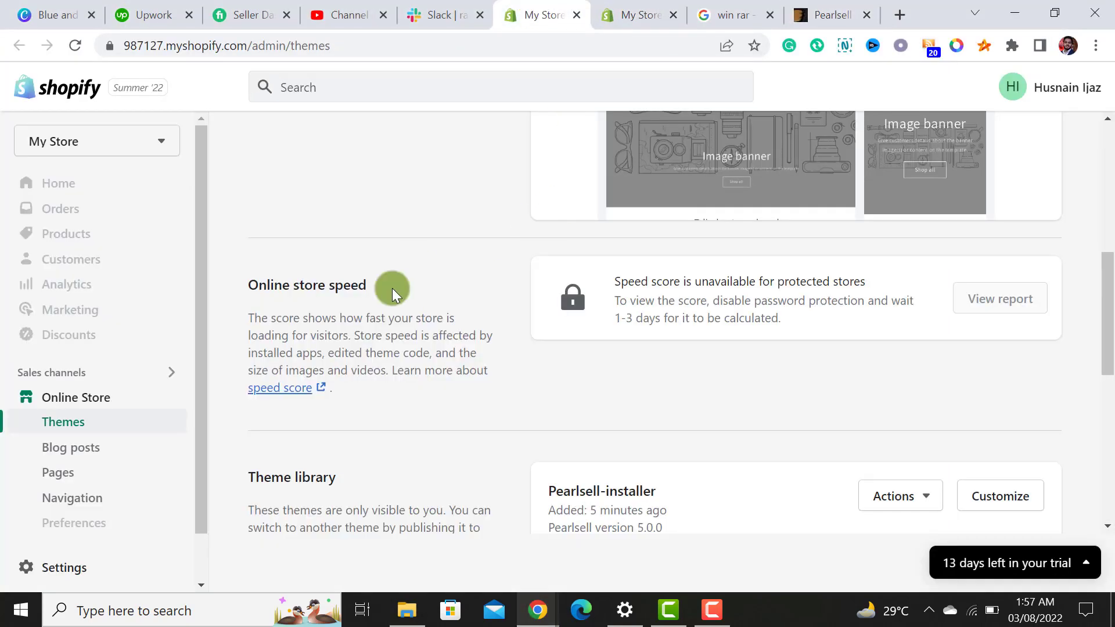
scroll(450, 480, down, 3)
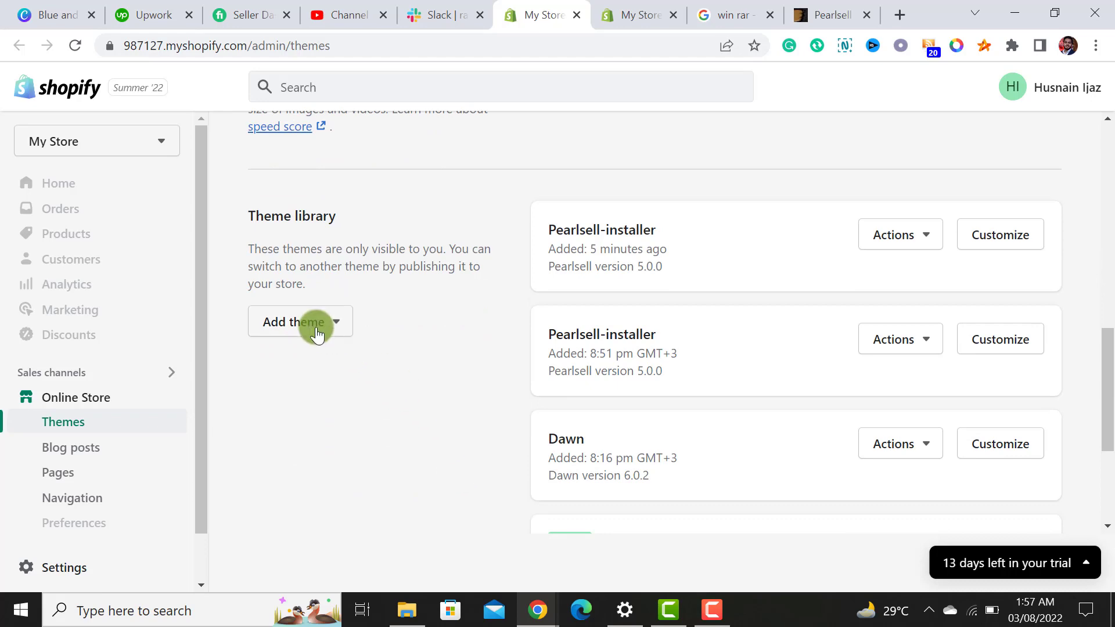
Upload pearlsell-installer.zip from 01_Pearlsell_Theme_Files as a new theme
click(300, 321)
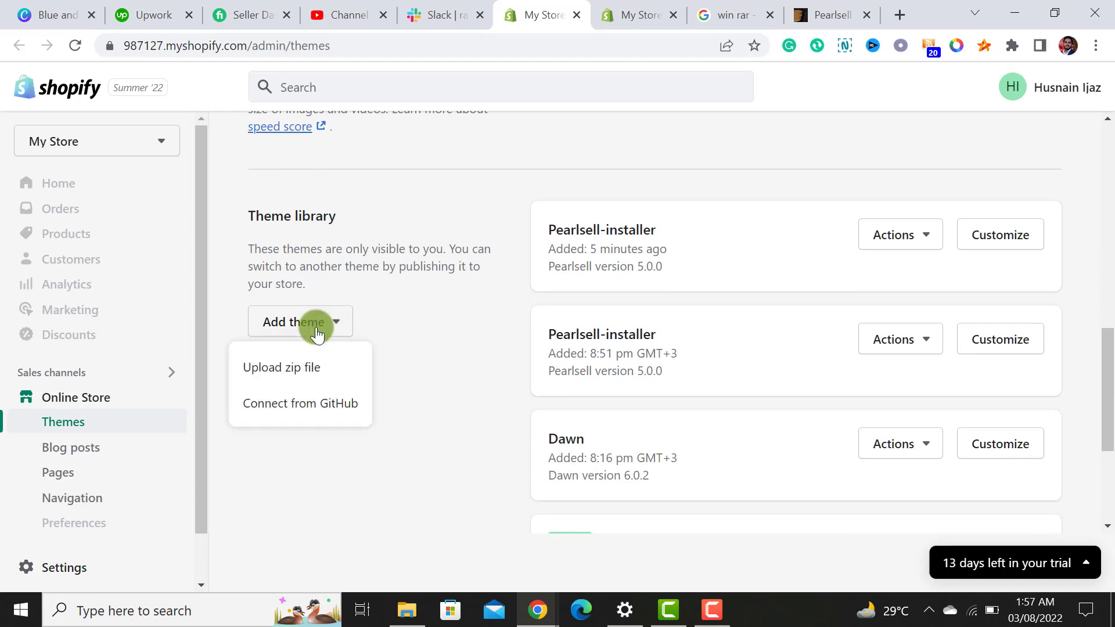
click(295, 370)
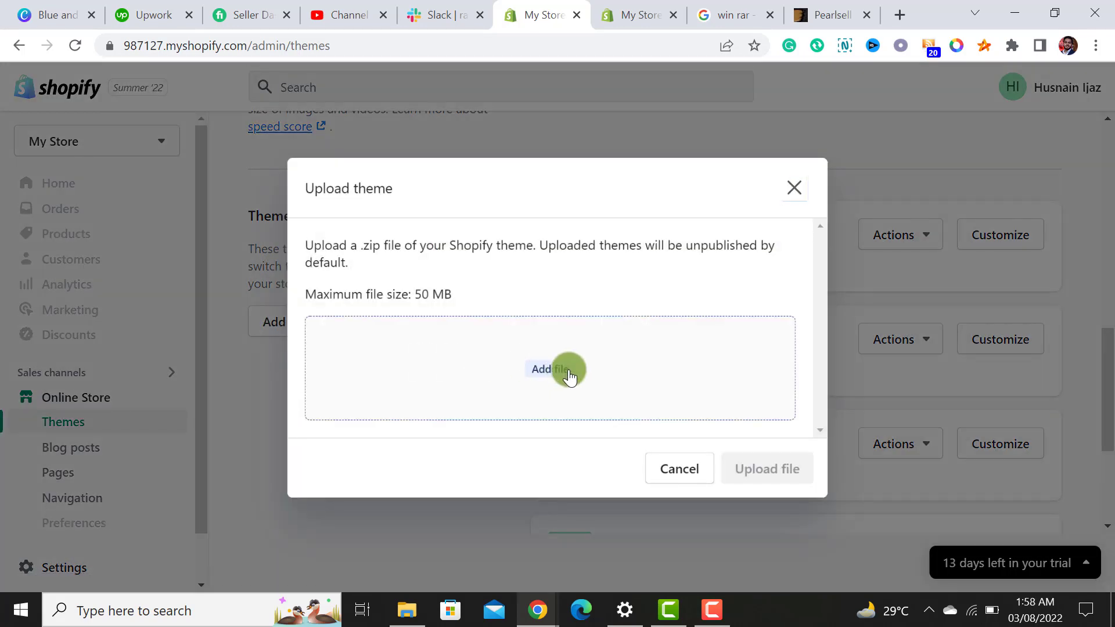
click(568, 374)
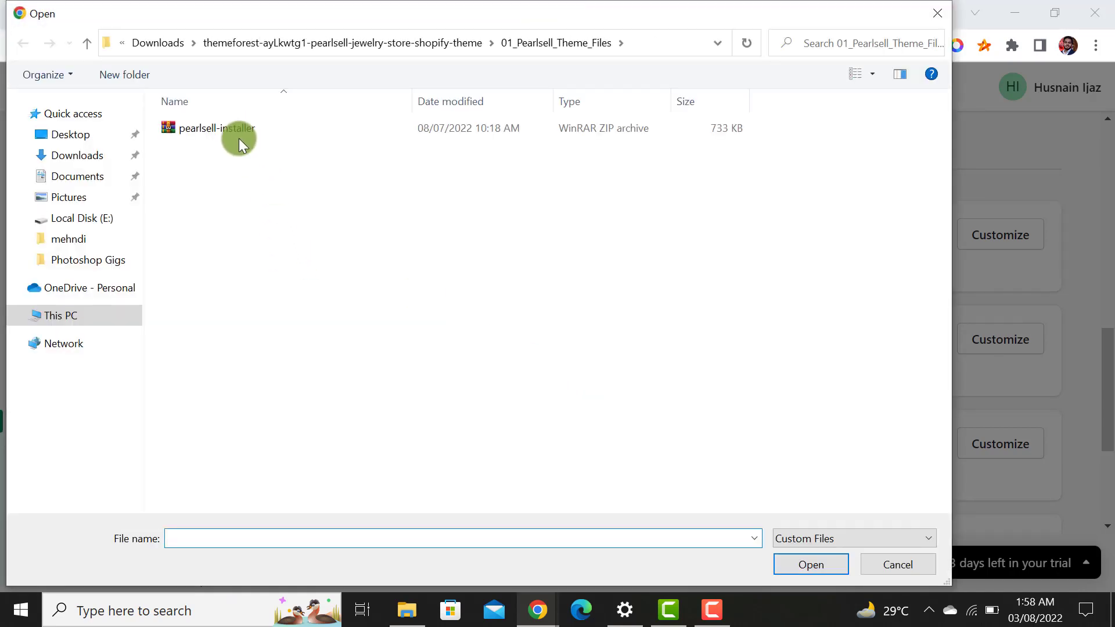
click(157, 42)
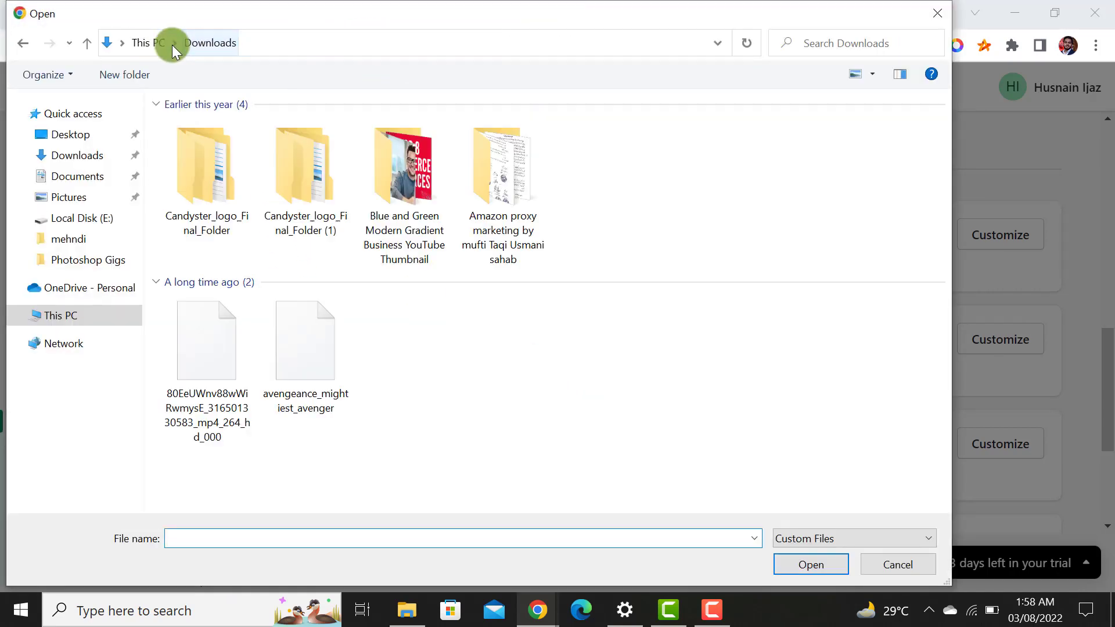
double_click(315, 165)
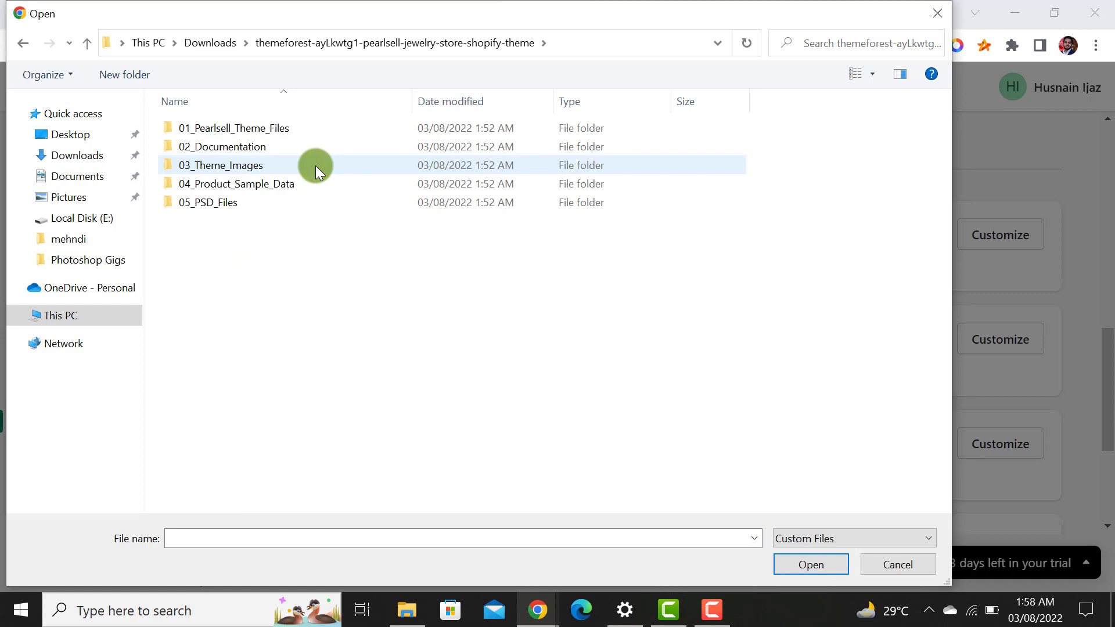
double_click(280, 133)
click(243, 132)
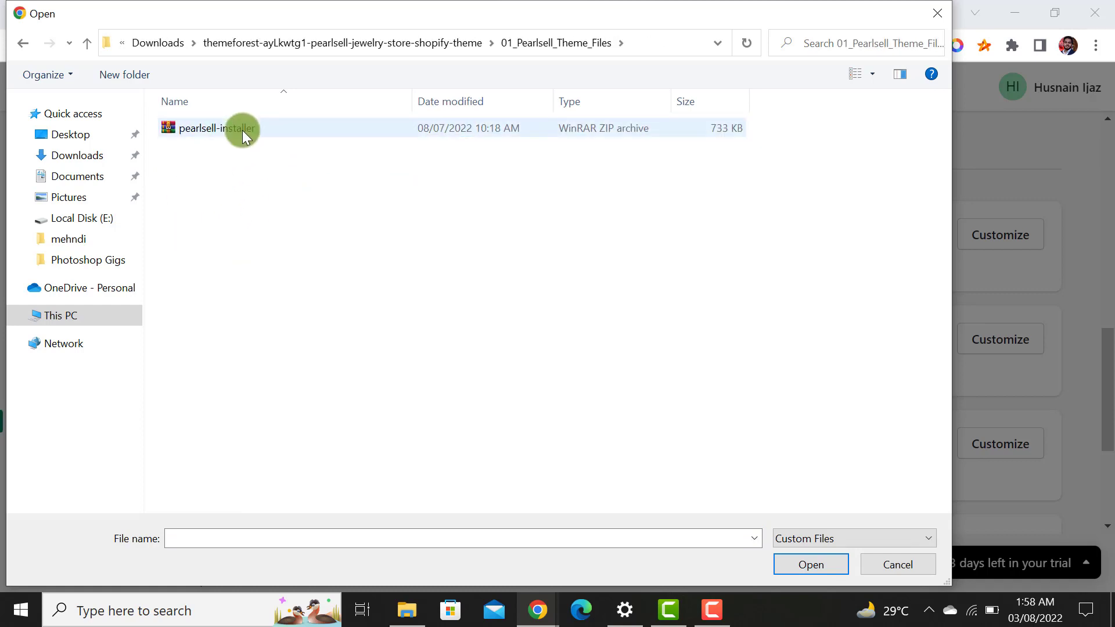
click(807, 565)
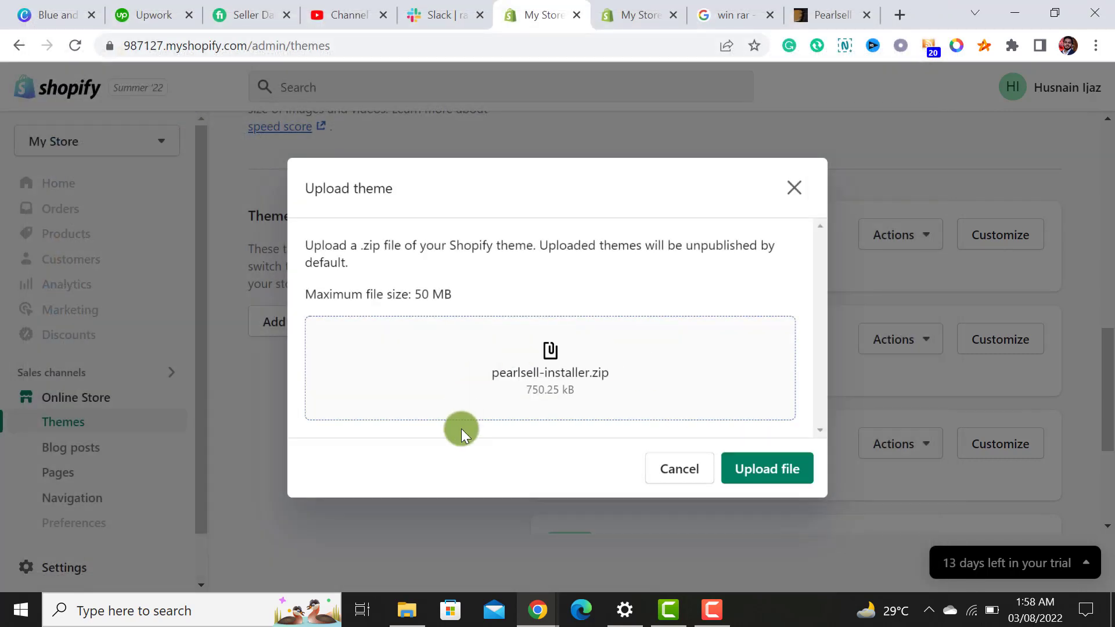
click(774, 469)
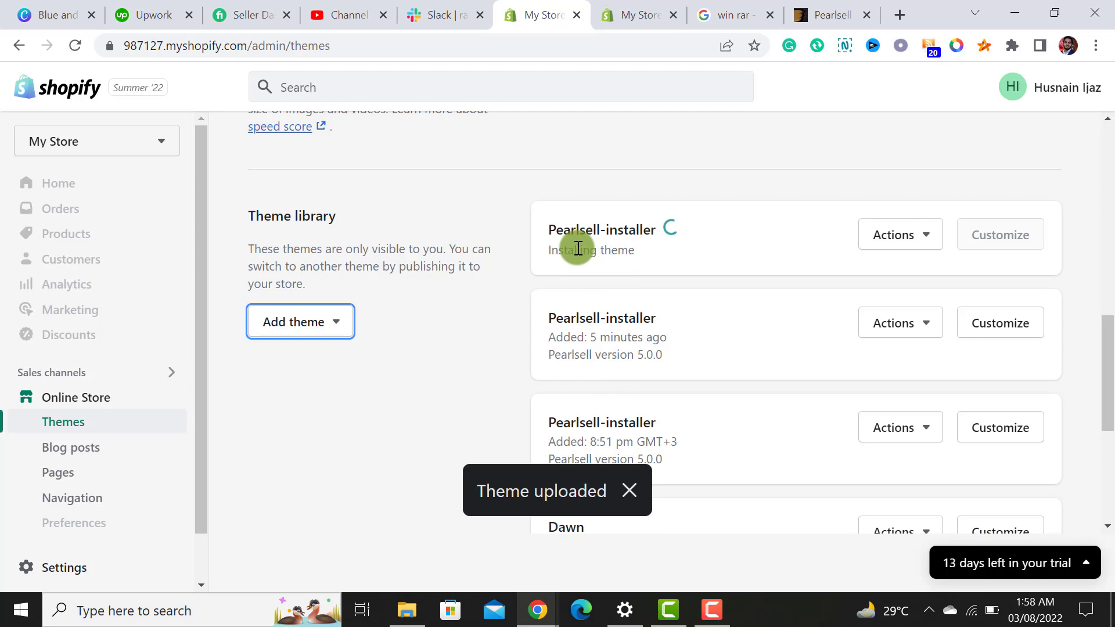
drag(1105, 357, 1106, 340)
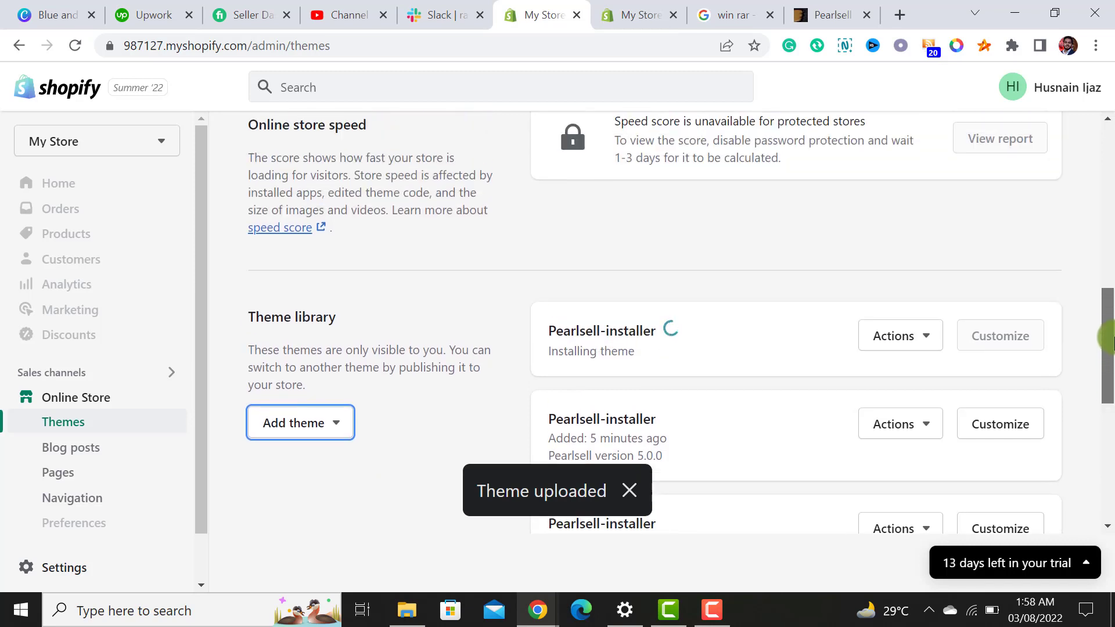
scroll(1039, 330, down, 1)
click(900, 336)
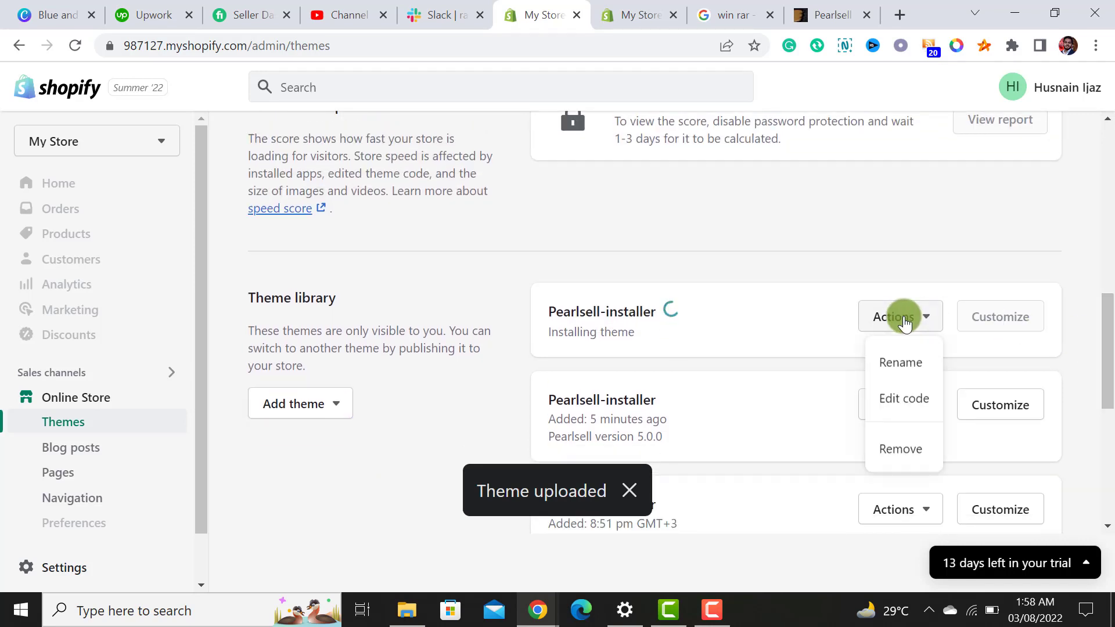
click(884, 233)
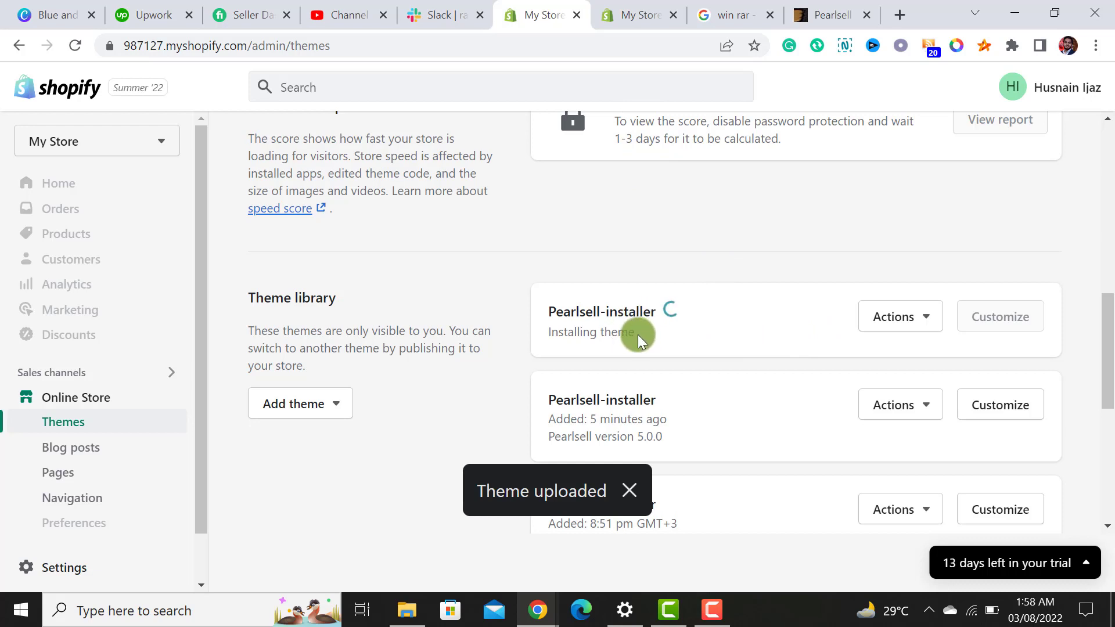
click(620, 14)
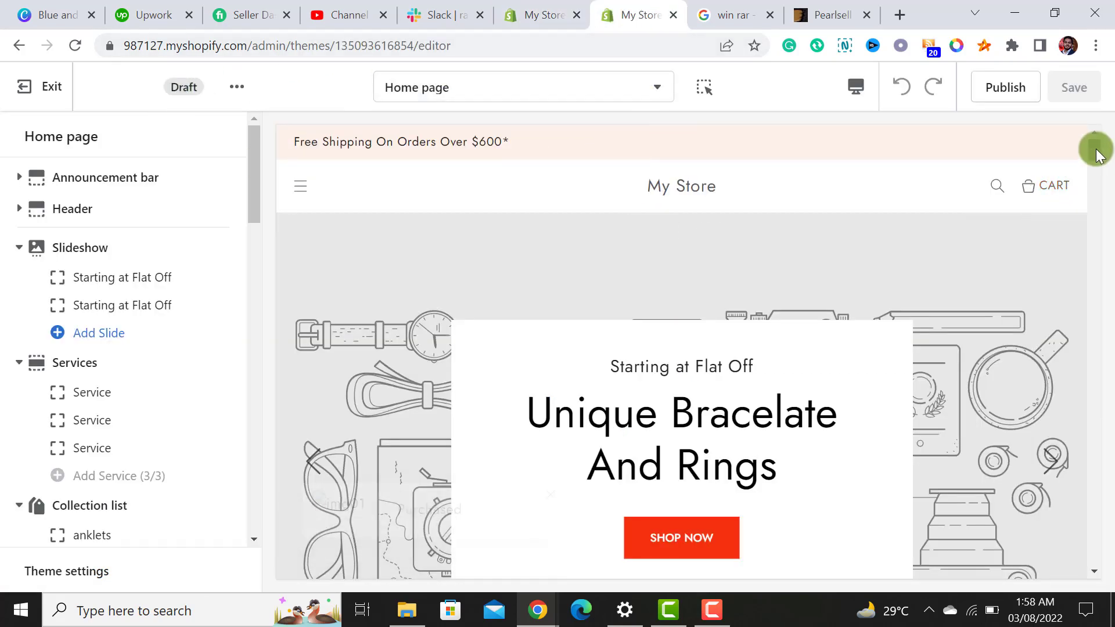
drag(1097, 153, 1100, 152)
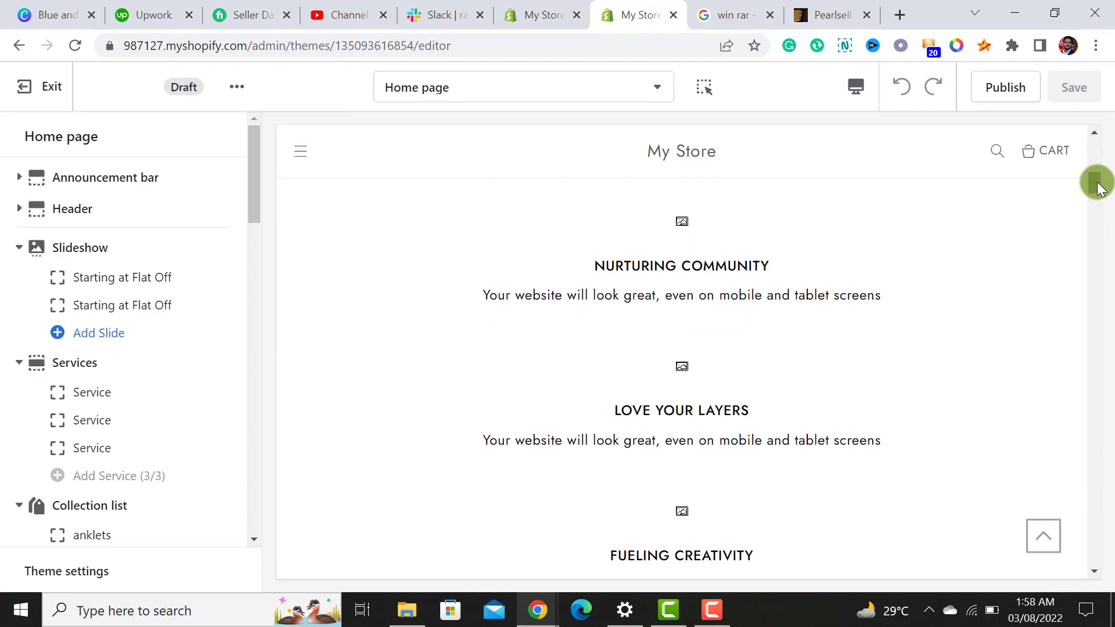
click(543, 15)
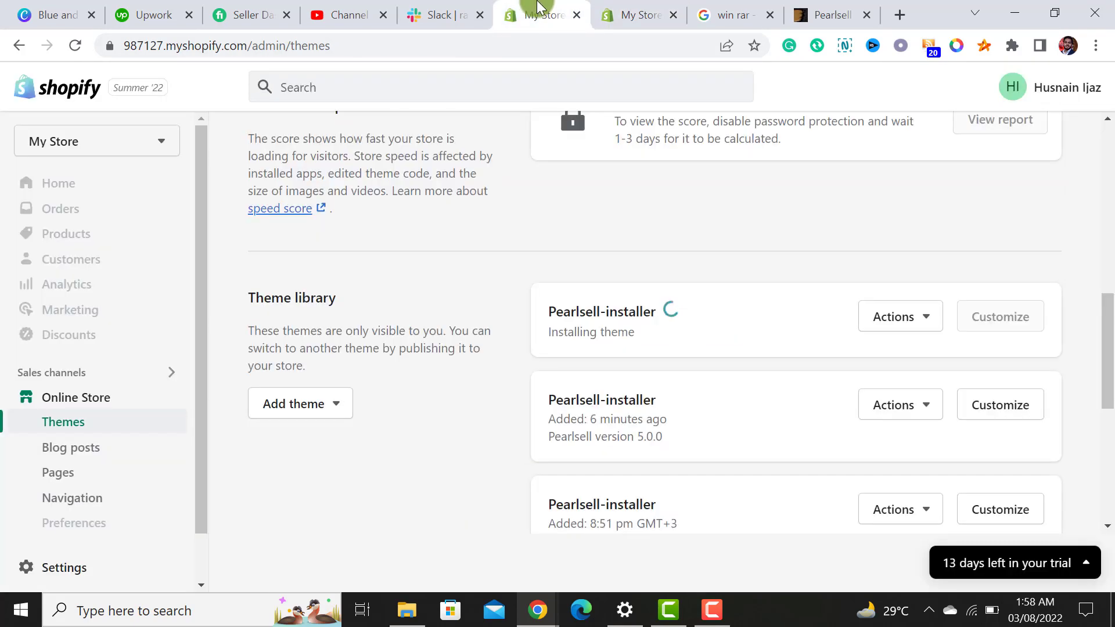
Publish the new Pearlsell-installer theme in place of Dawn
click(900, 316)
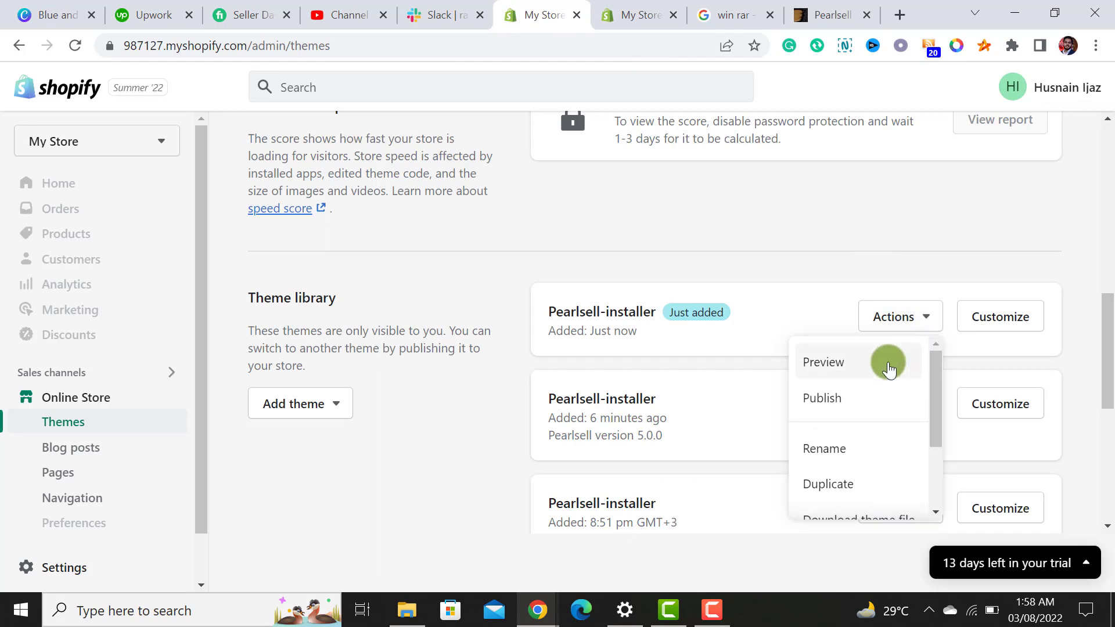
click(822, 398)
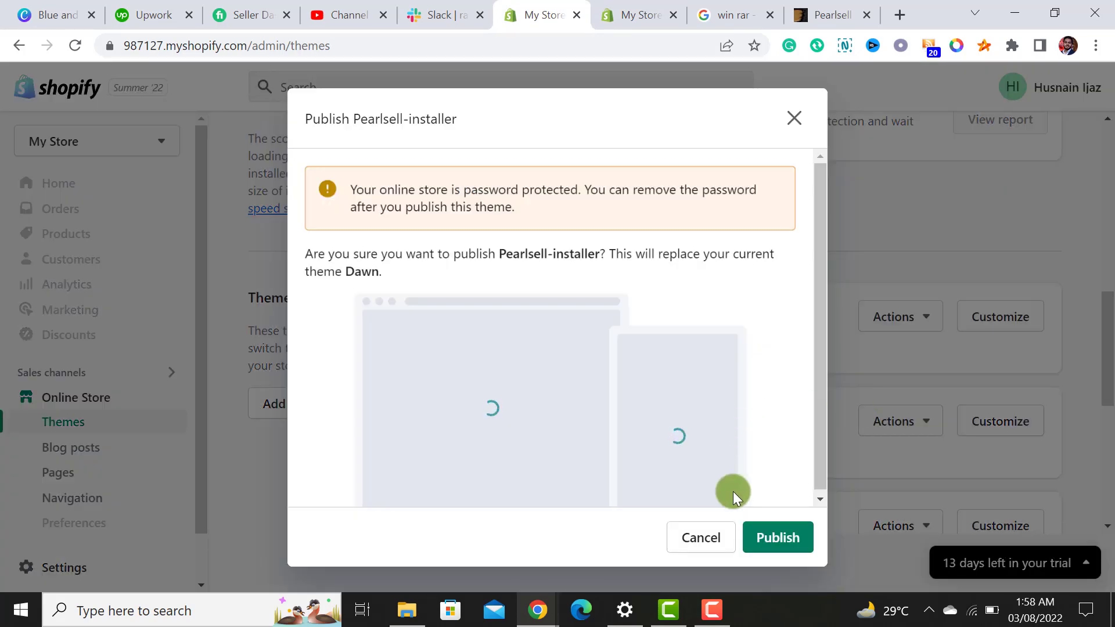
click(778, 537)
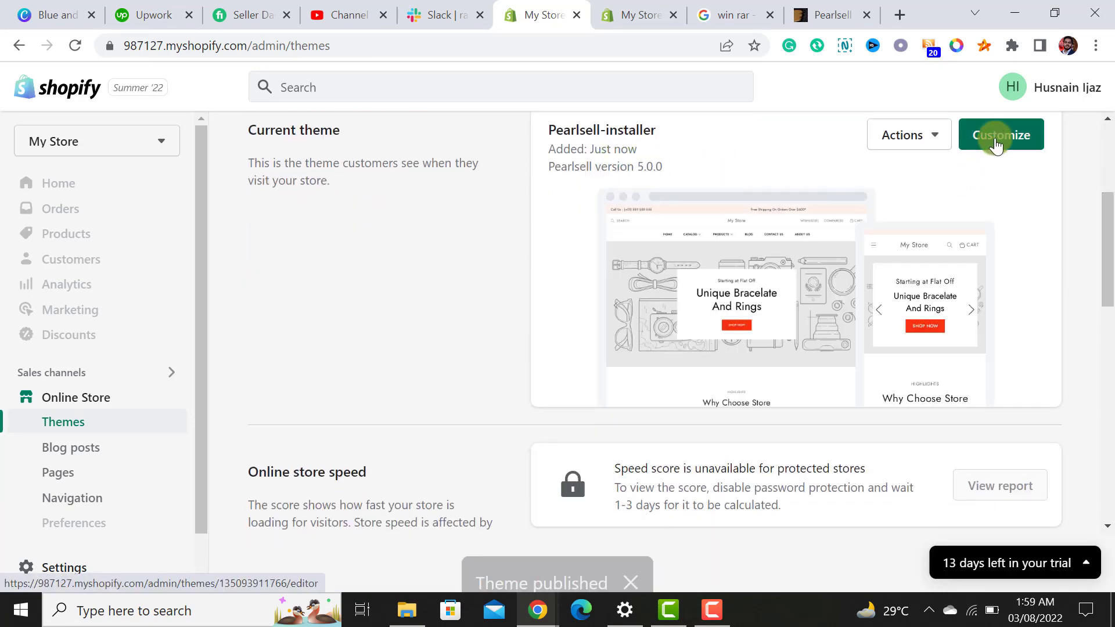
click(639, 15)
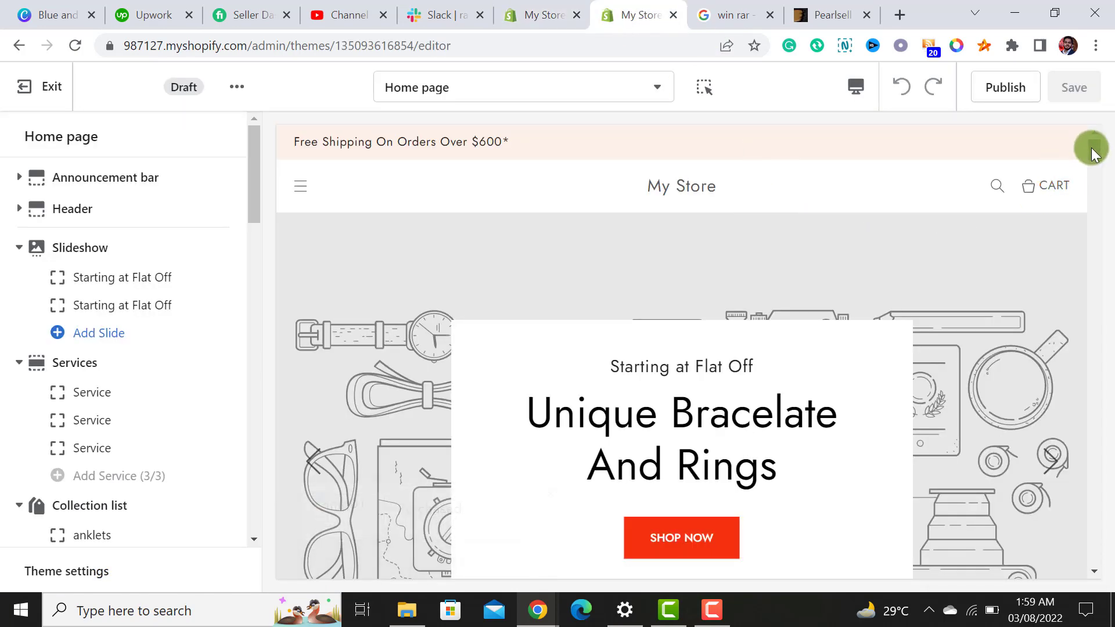
mouse_move(1095, 150)
mouse_down()
mouse_move(1088, 202)
mouse_move(1102, 147)
mouse_up()
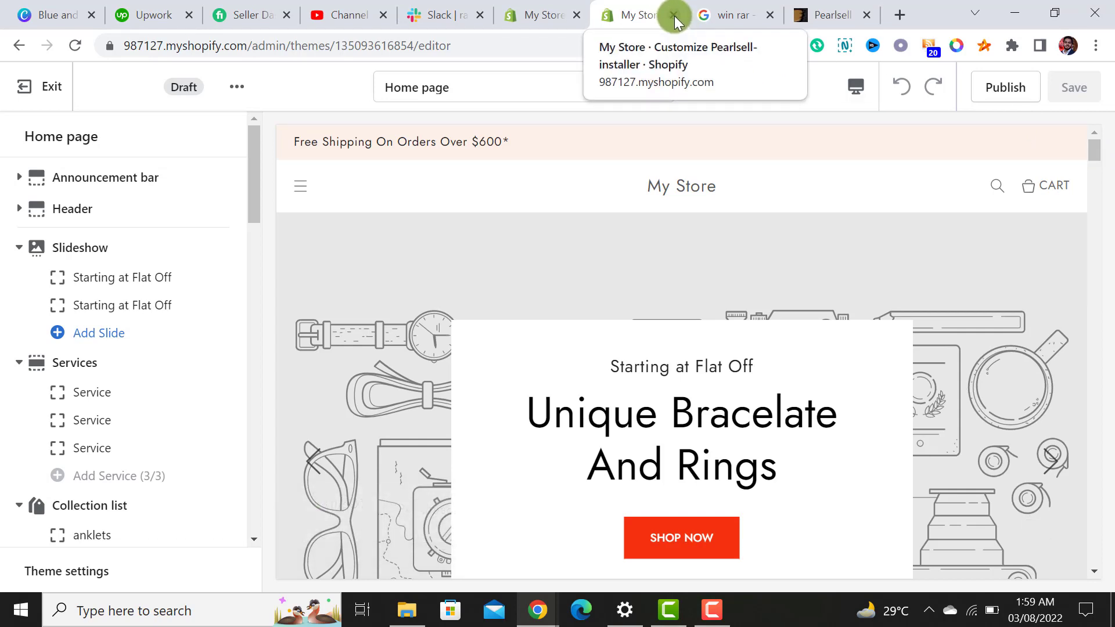
click(543, 14)
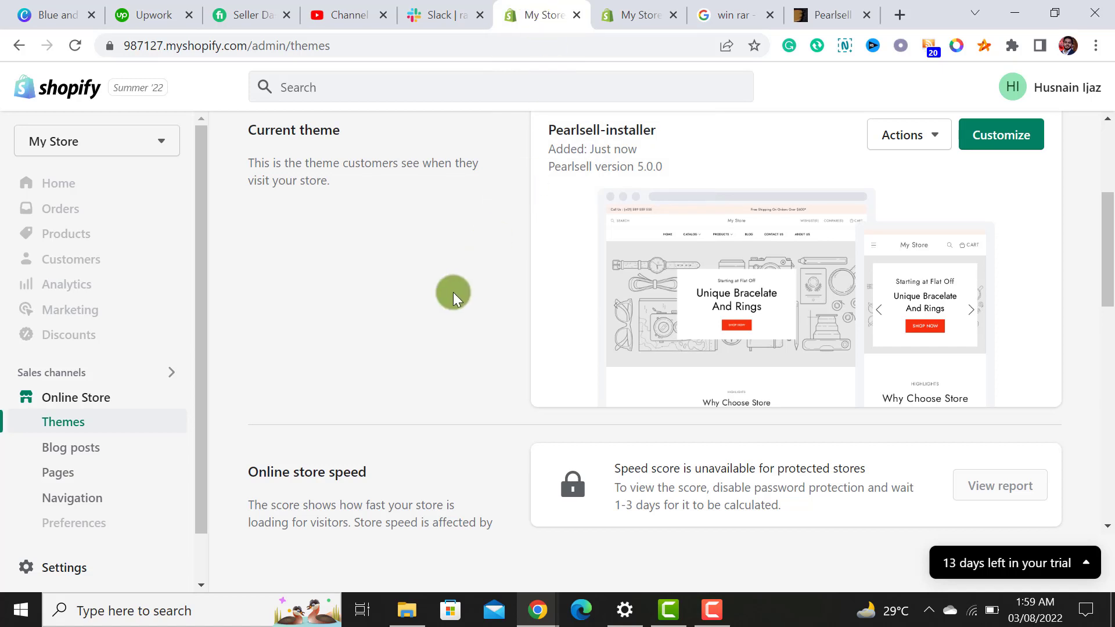